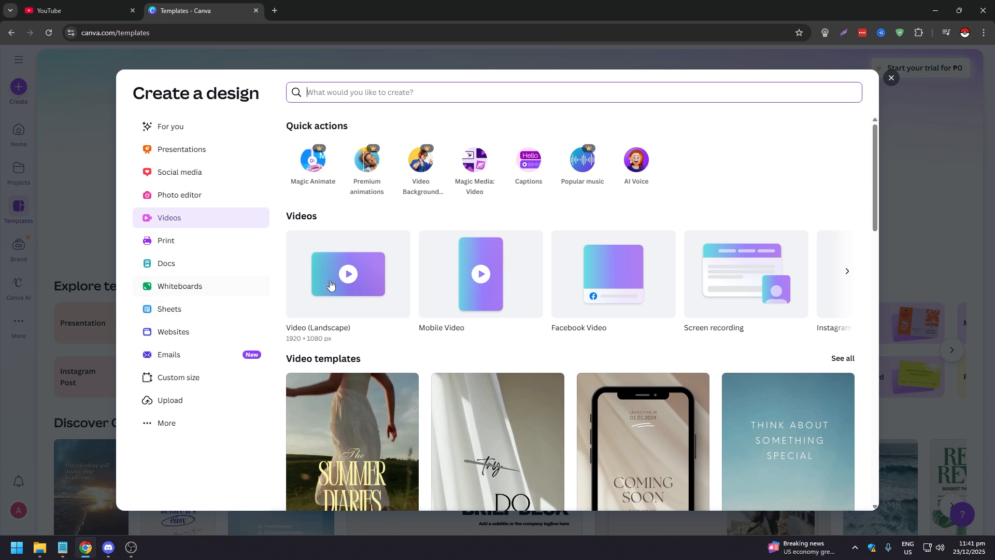
Create a new Video (Landscape) design at 1920 × 1080 px and look over the design, elements and text options
{"action": "left_click", "coordinate": [356, 280]}
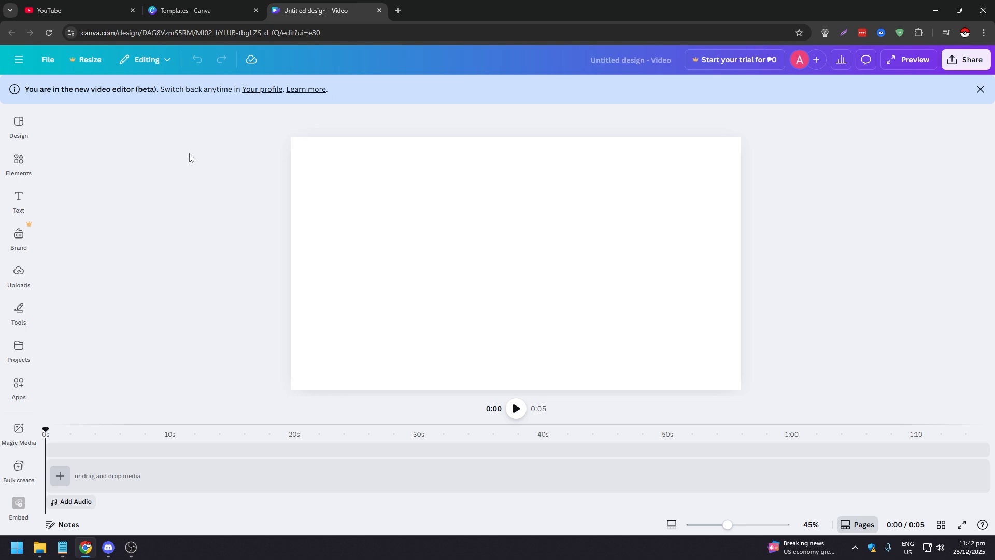
{"action": "left_click", "coordinate": [22, 134]}
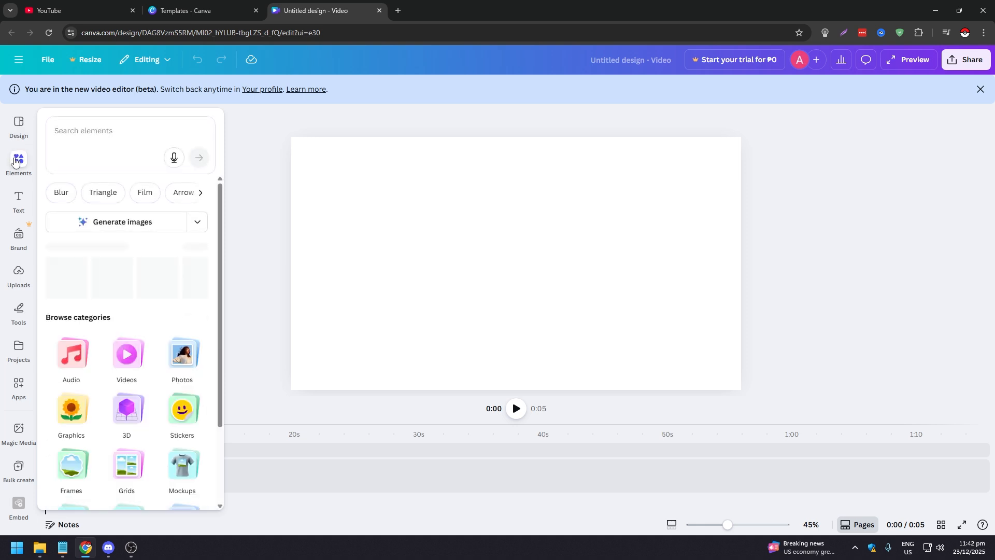
{"action": "mouse_move", "coordinate": [19, 170]}
{"action": "mouse_move", "coordinate": [19, 203]}
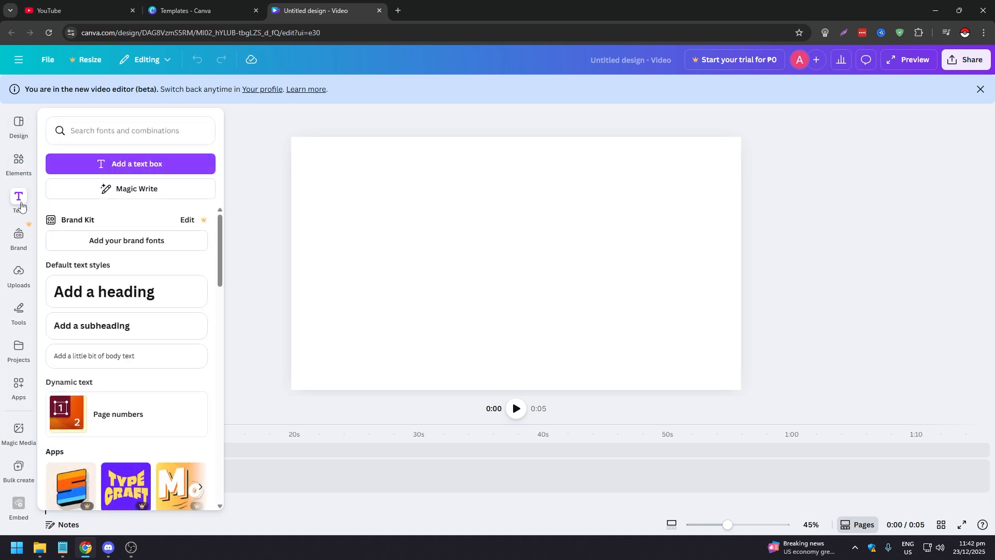
Upload the video file "1" from the Videos folder and show the uploaded videos
{"action": "mouse_move", "coordinate": [19, 280]}
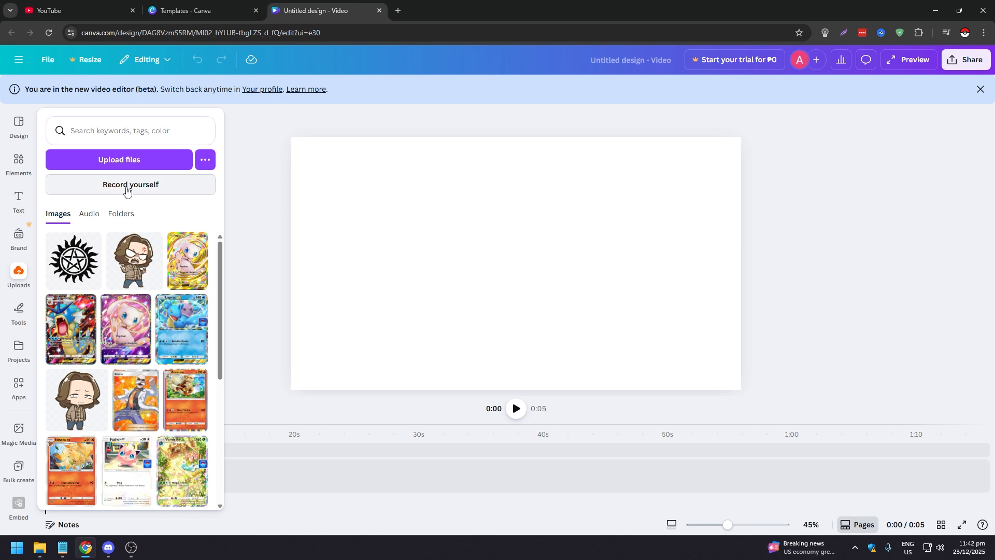
{"action": "left_click", "coordinate": [139, 164]}
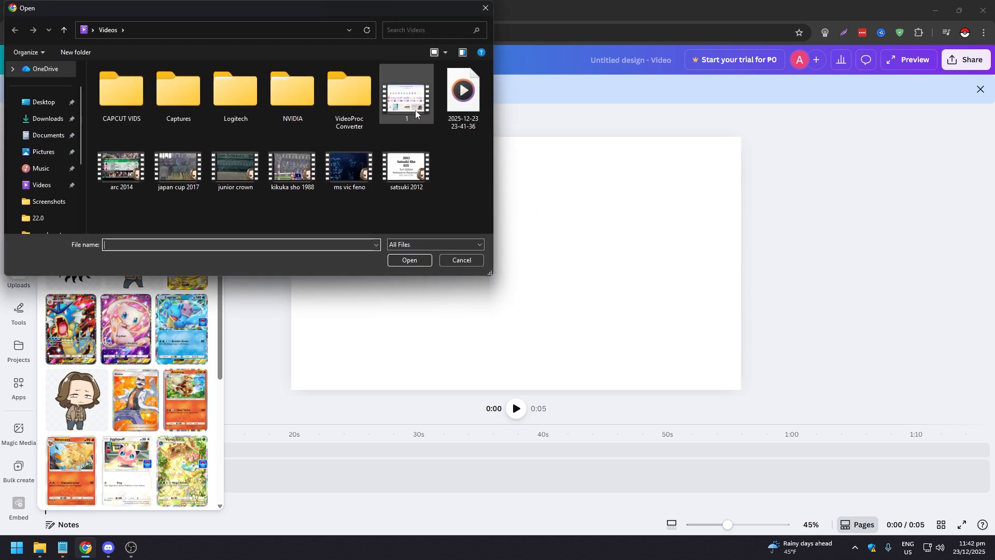
{"action": "double_click", "coordinate": [416, 110]}
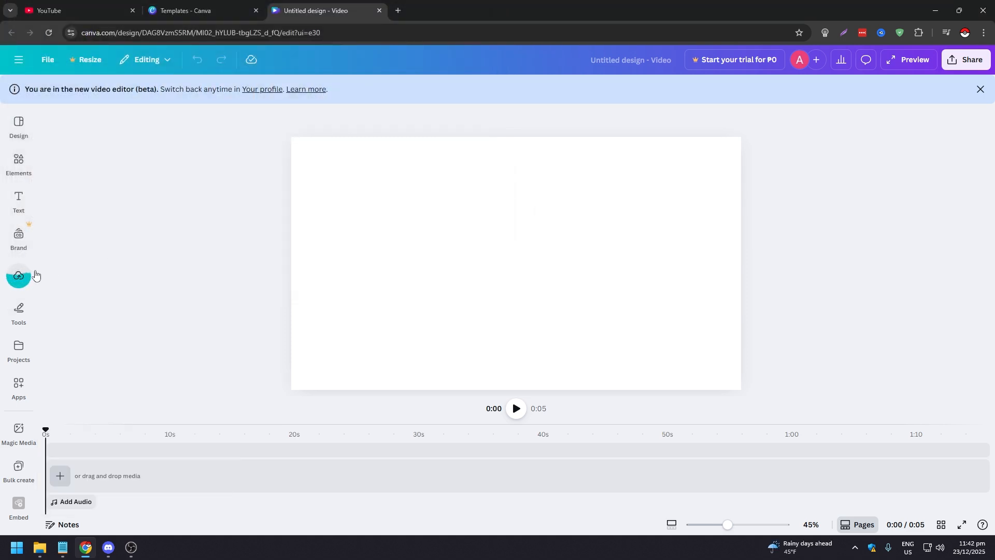
{"action": "left_click", "coordinate": [19, 278]}
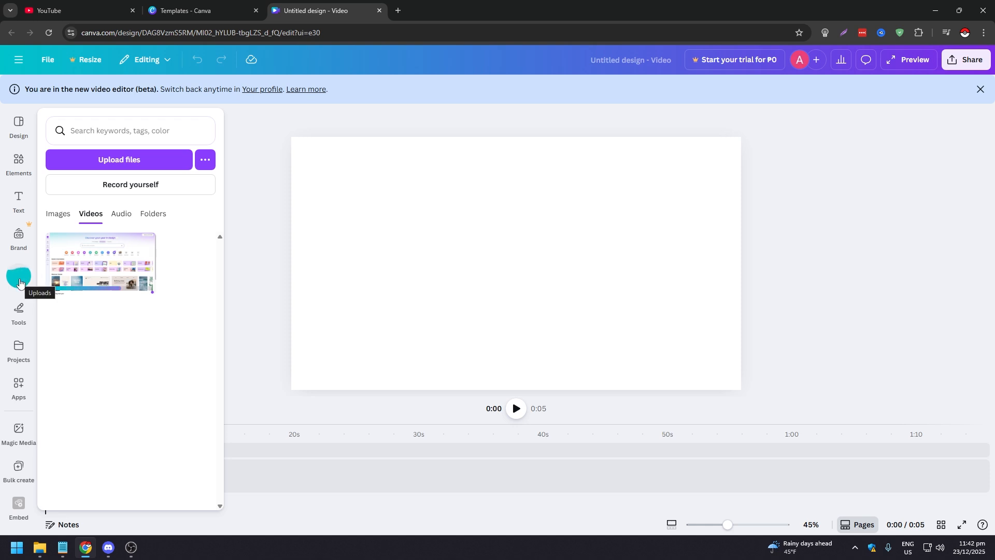
Place the uploaded video on the timeline, preview its playback briefly, and return the playhead to the start
{"action": "mouse_move", "coordinate": [124, 275]}
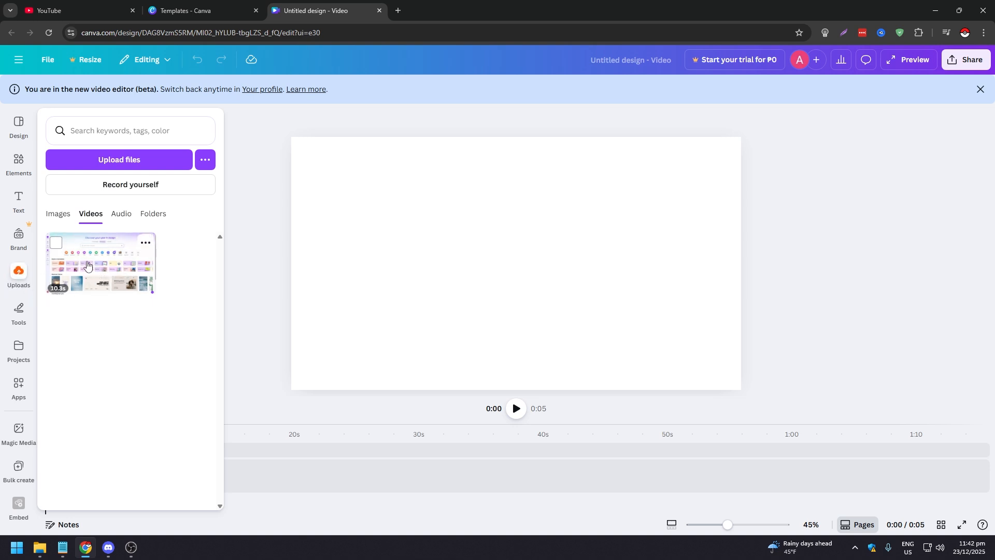
{"action": "left_click_drag", "start_coordinate": [90, 265], "coordinate": [74, 450]}
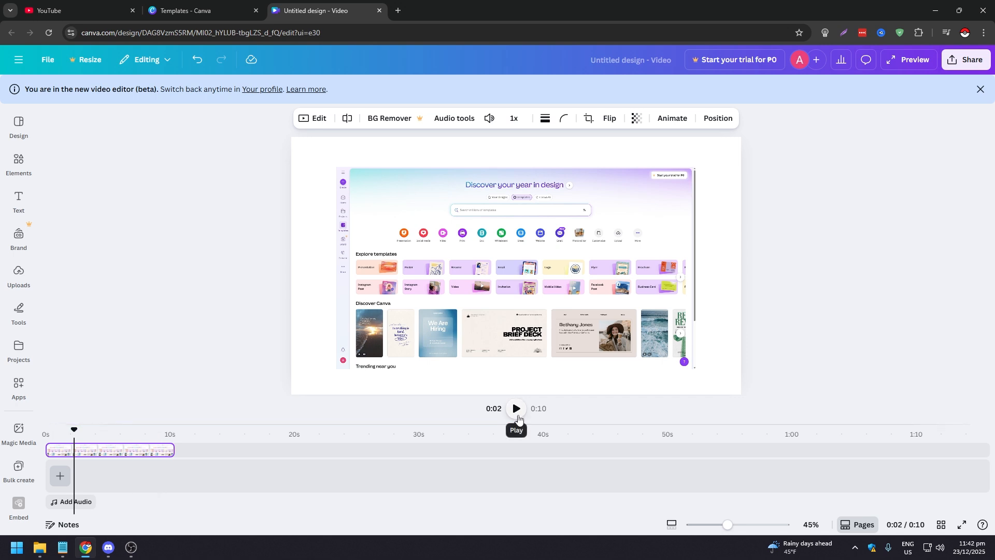
{"action": "left_click", "coordinate": [518, 415]}
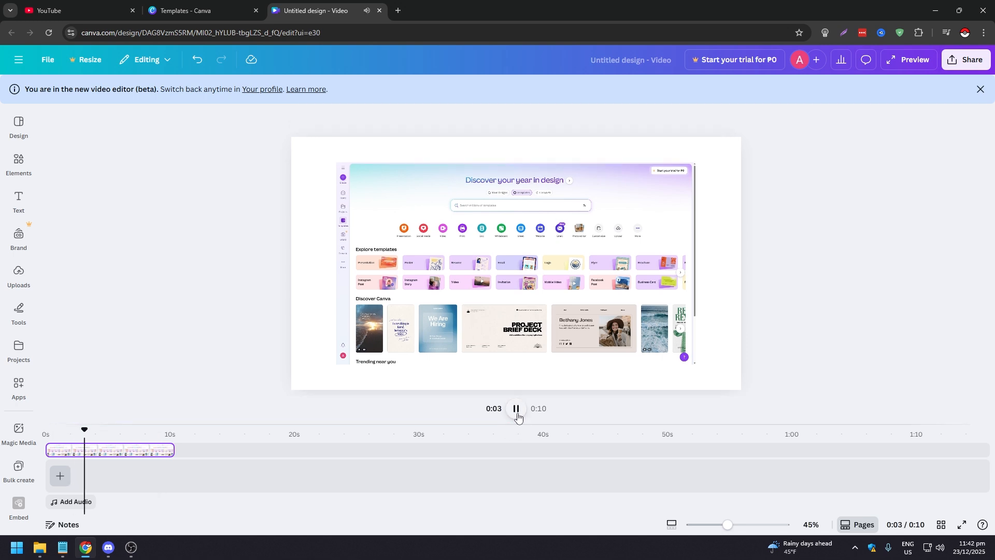
{"action": "left_click", "coordinate": [517, 412]}
{"action": "left_click_drag", "start_coordinate": [83, 431], "coordinate": [47, 430]}
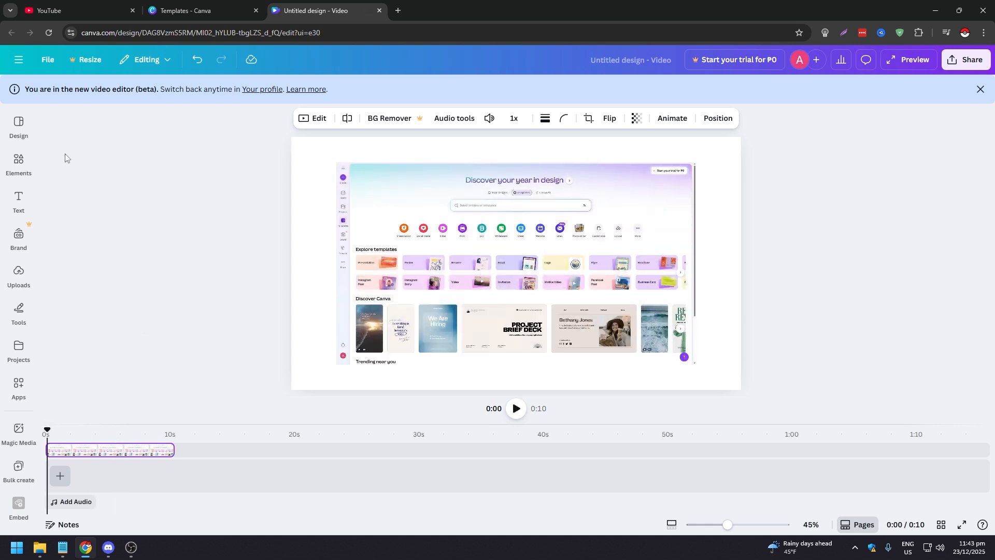
Search the Canva apps for "subtitles" and select the Subtitles app
{"action": "mouse_move", "coordinate": [18, 383]}
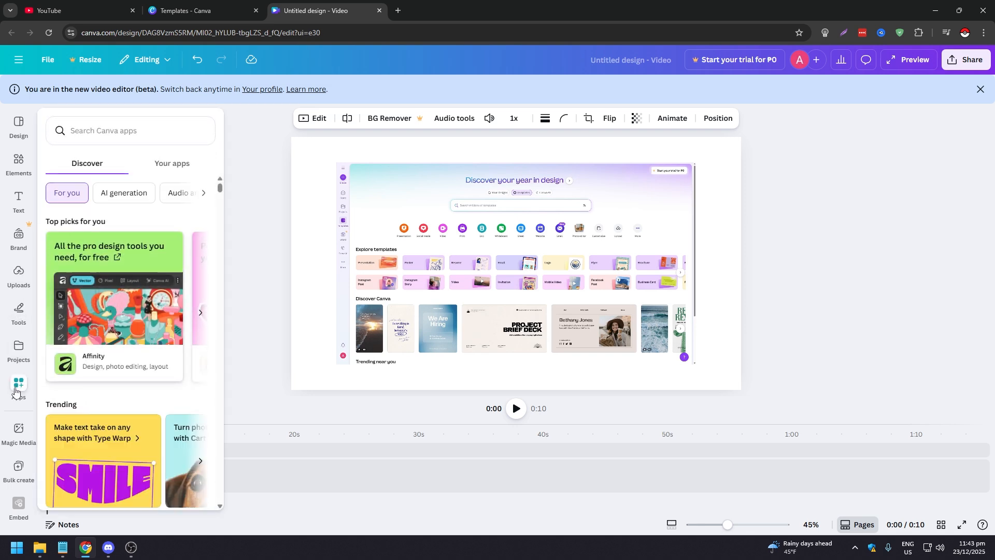
{"action": "left_click", "coordinate": [132, 133]}
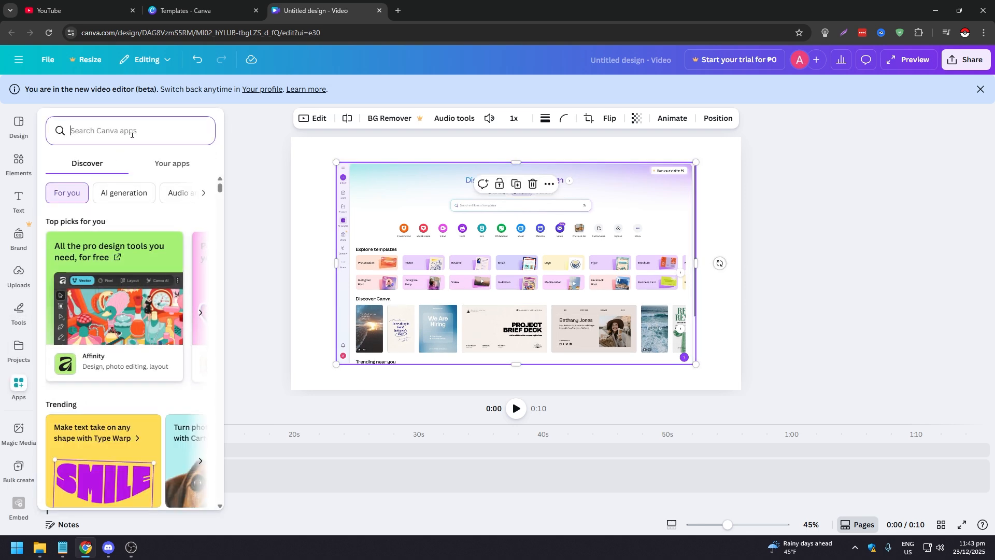
{"action": "type", "text": "subtitles"}
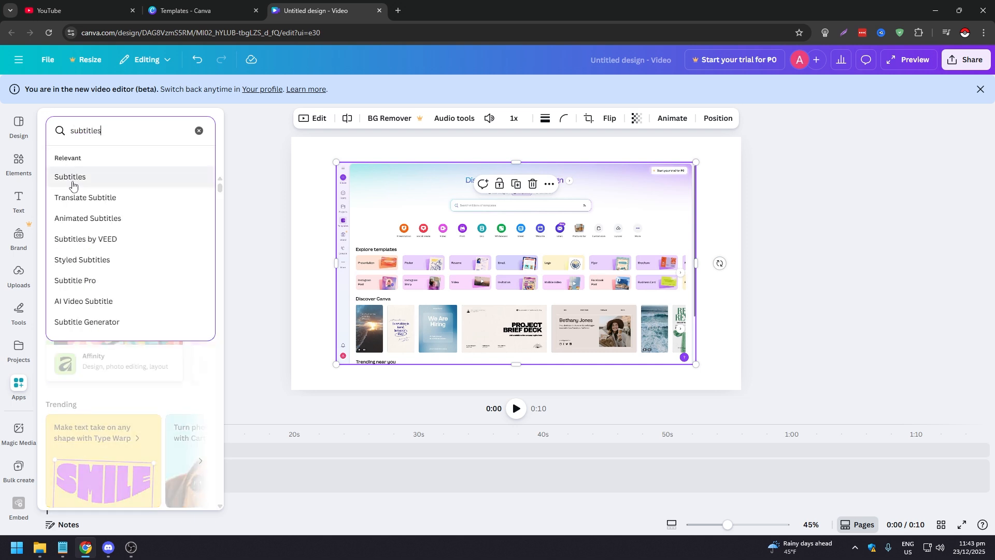
{"action": "left_click", "coordinate": [74, 181]}
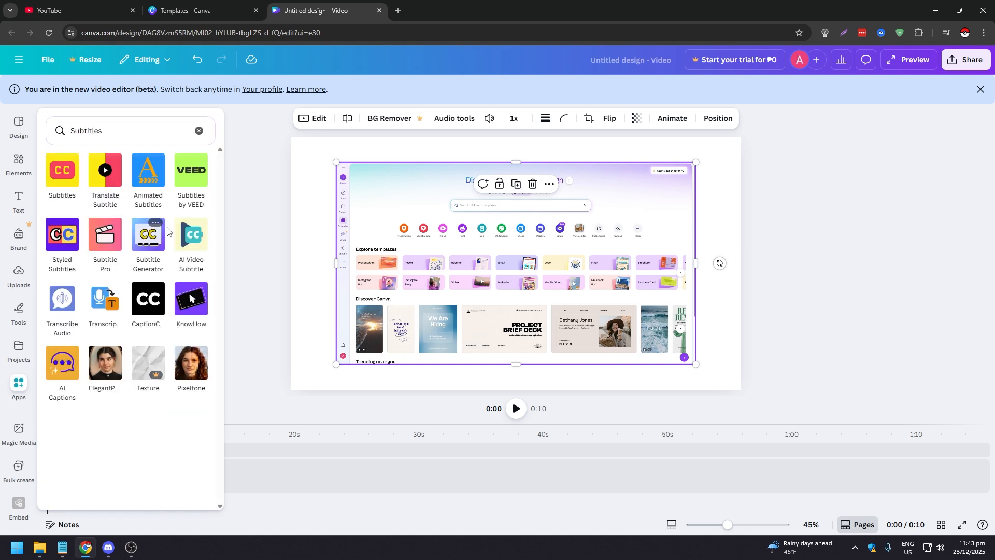
{"action": "mouse_move", "coordinate": [142, 240]}
{"action": "mouse_move", "coordinate": [71, 181]}
{"action": "left_click", "coordinate": [71, 181]}
Open the Subtitles app and export the design to it as an MP4 video
{"action": "left_click", "coordinate": [150, 461]}
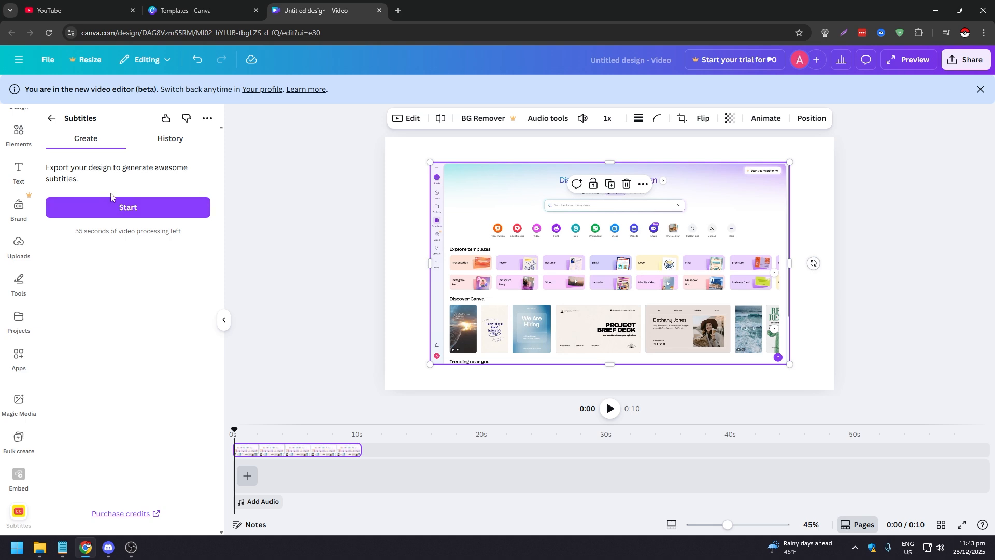
{"action": "left_click", "coordinate": [153, 208]}
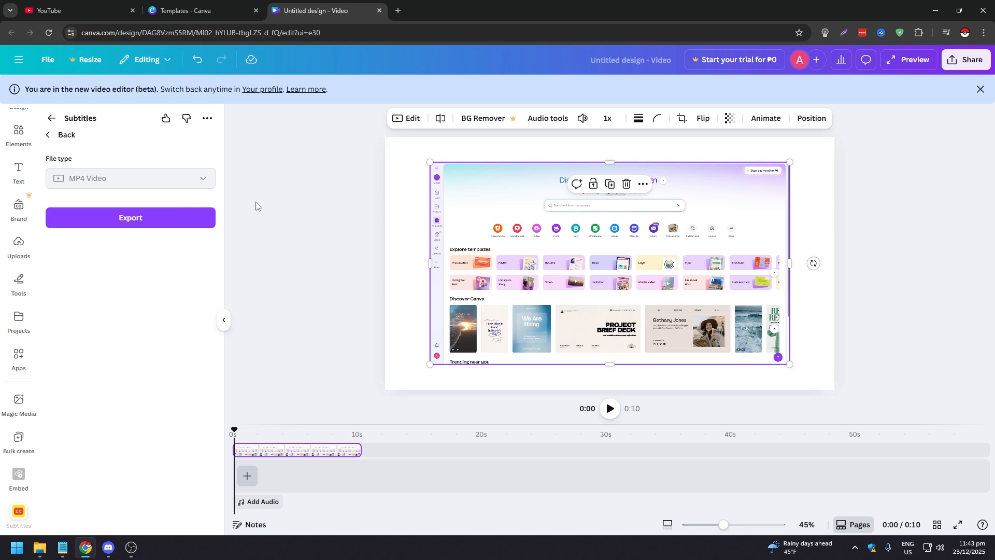
{"action": "left_click", "coordinate": [144, 218]}
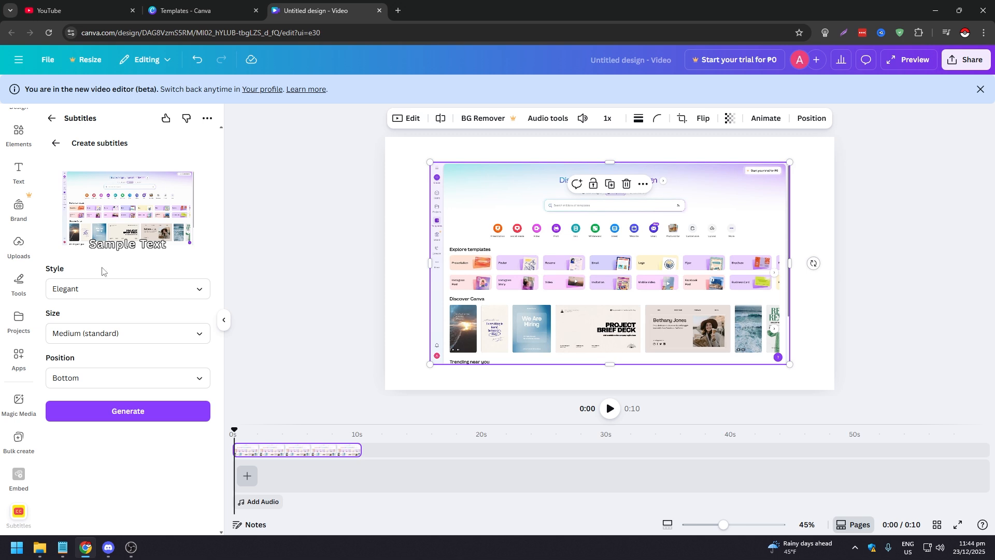
Try the Neat, Classic and Chic subtitle styles, and switch the style back to Elegant
{"action": "left_click", "coordinate": [94, 288]}
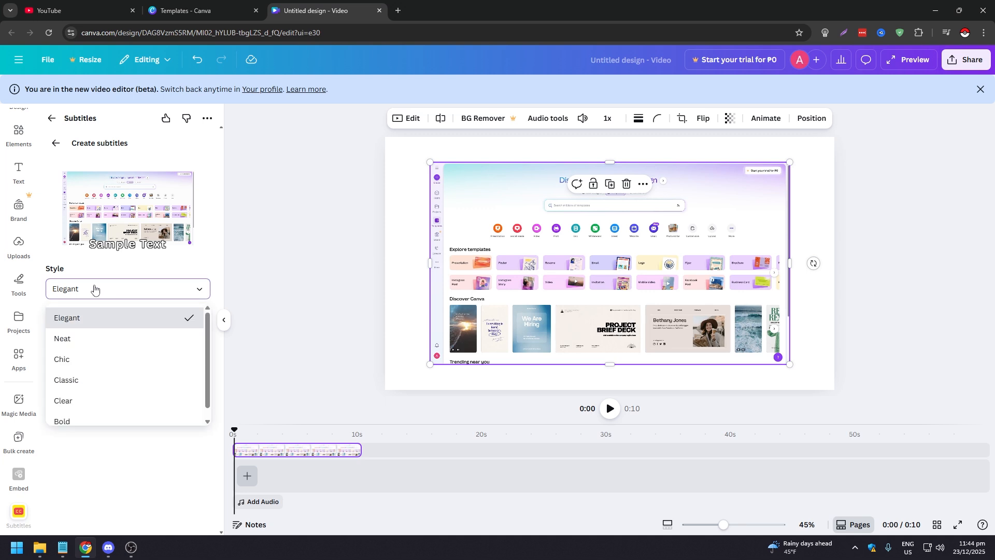
{"action": "left_click", "coordinate": [88, 340]}
{"action": "left_click", "coordinate": [93, 293]}
{"action": "left_click", "coordinate": [83, 379]}
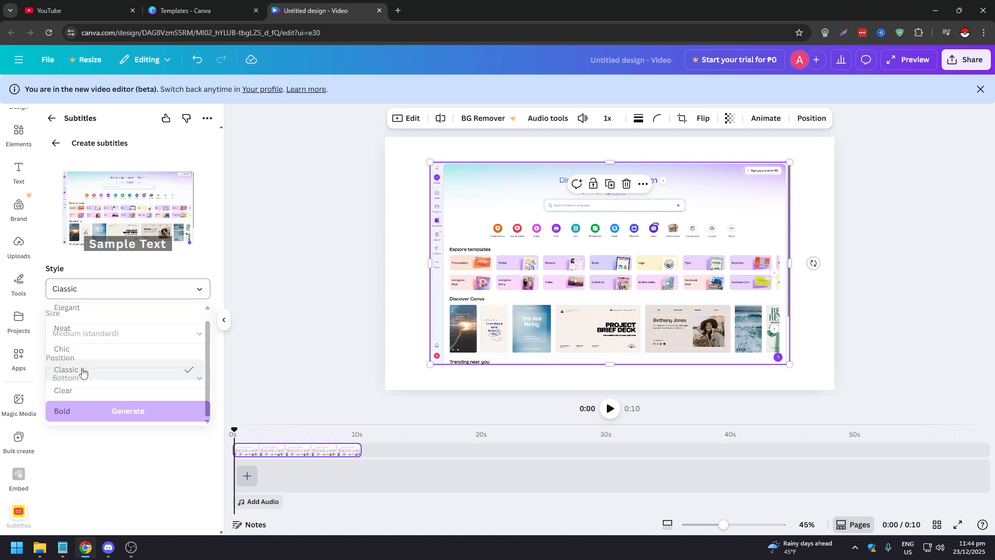
{"action": "left_click", "coordinate": [87, 290]}
{"action": "left_click", "coordinate": [82, 359]}
{"action": "left_click", "coordinate": [111, 289]}
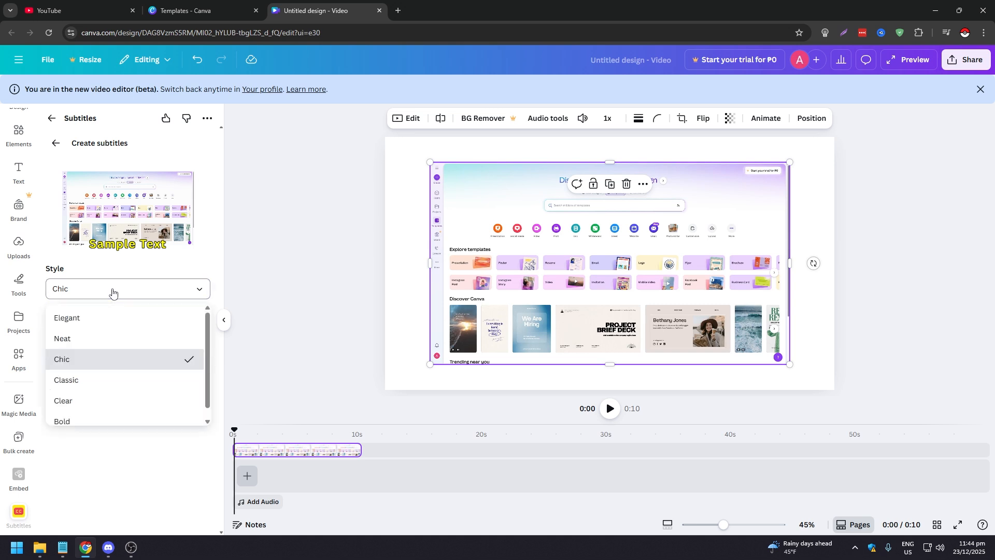
{"action": "left_click", "coordinate": [112, 319]}
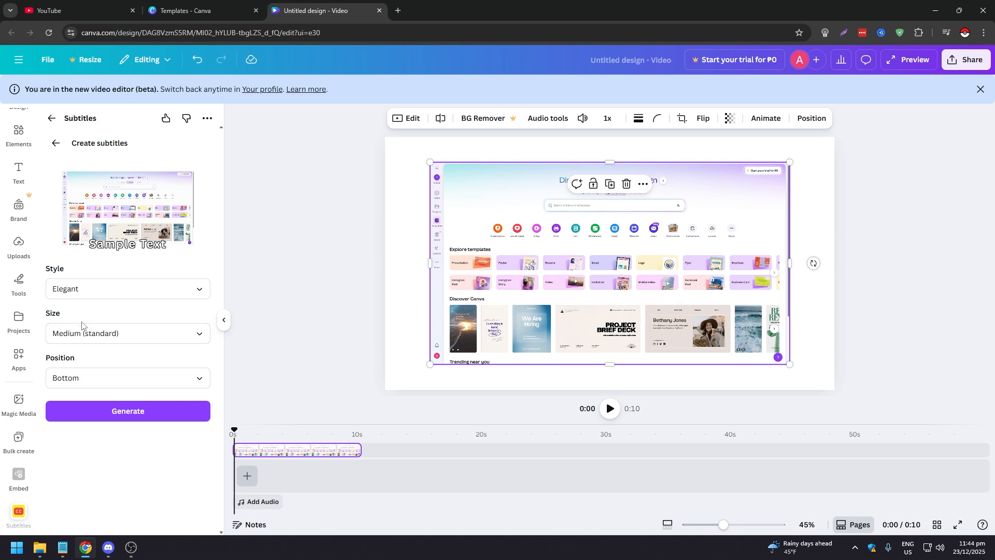
Review the subtitle sizes, keep Medium (standard), choose the Bottom position, and generate the subtitle lines
{"action": "left_click", "coordinate": [105, 342]}
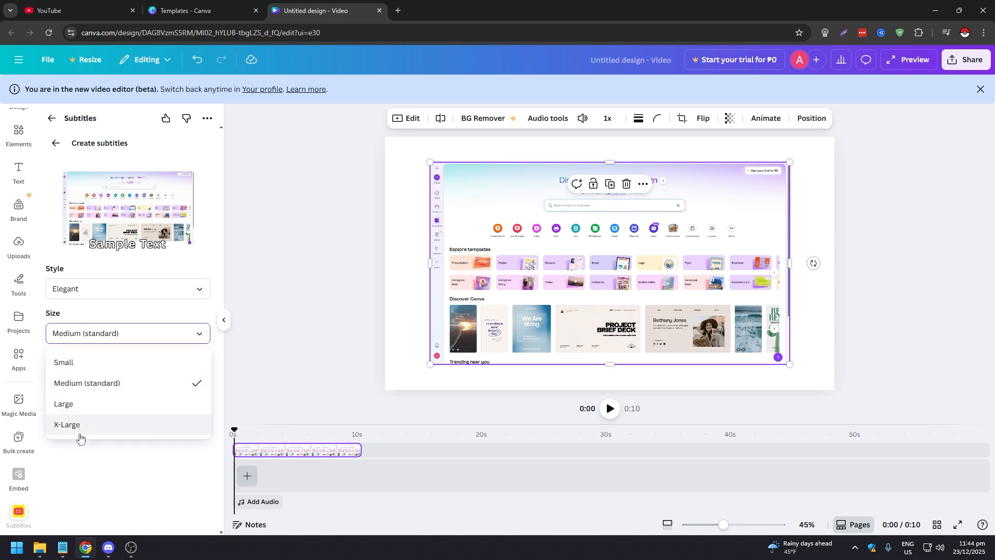
{"action": "left_click", "coordinate": [96, 337]}
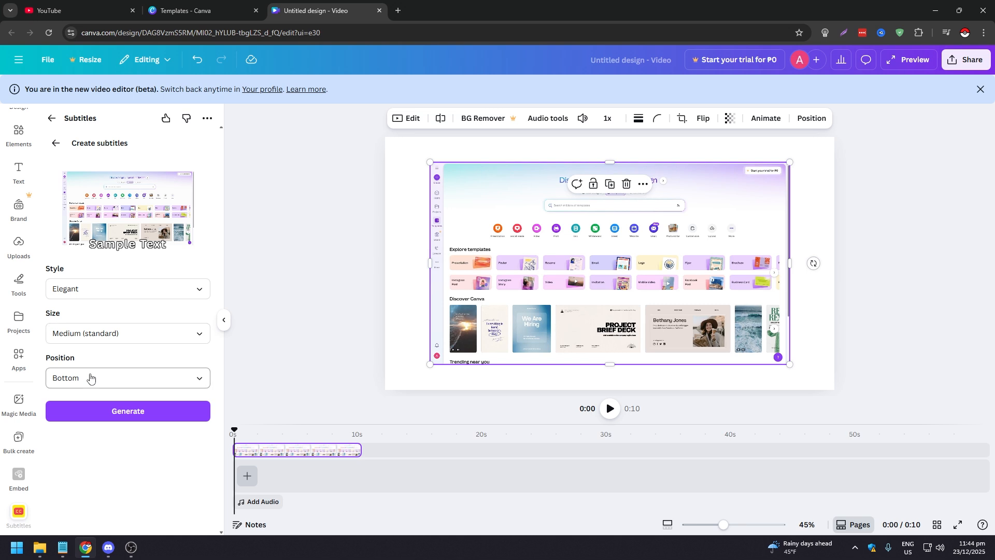
{"action": "left_click", "coordinate": [90, 378]}
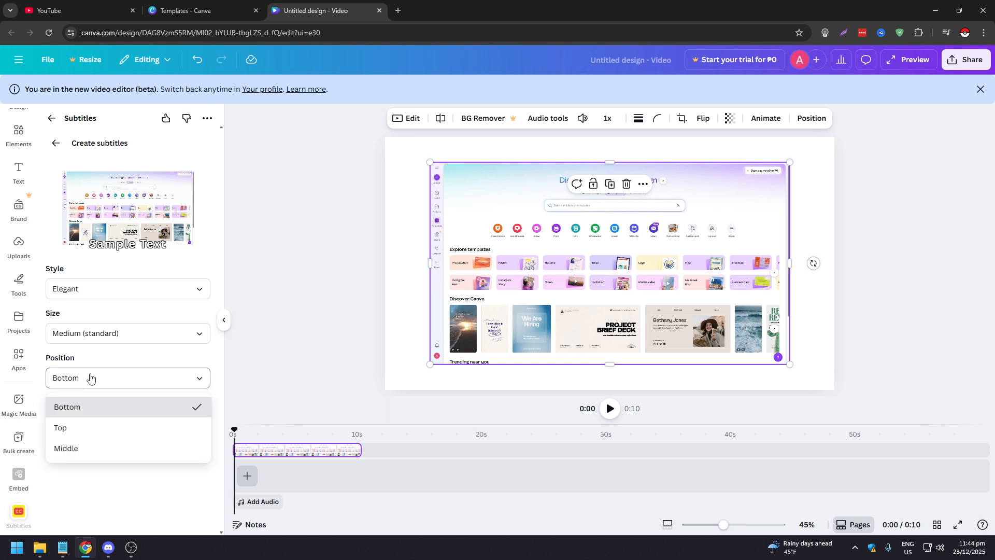
{"action": "left_click", "coordinate": [89, 406]}
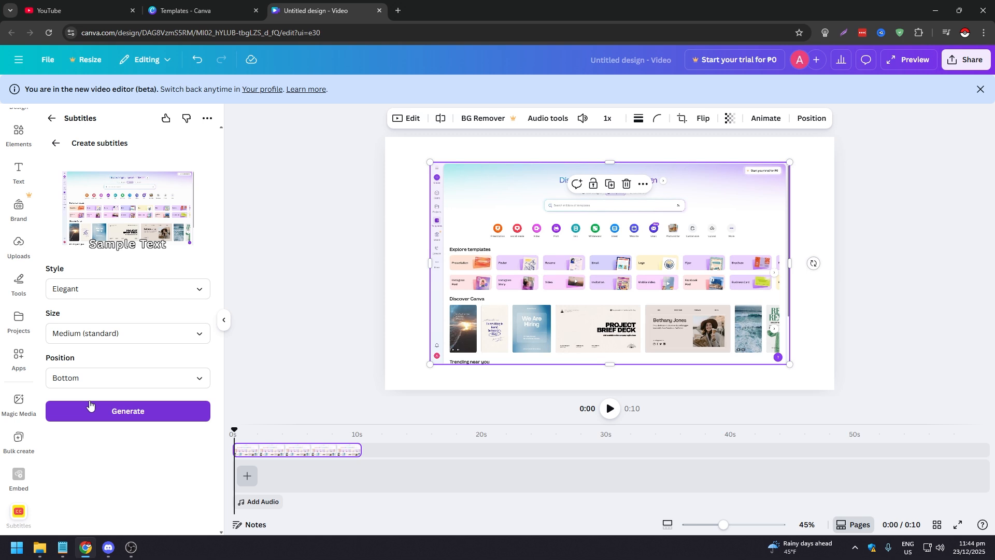
{"action": "left_click", "coordinate": [118, 410]}
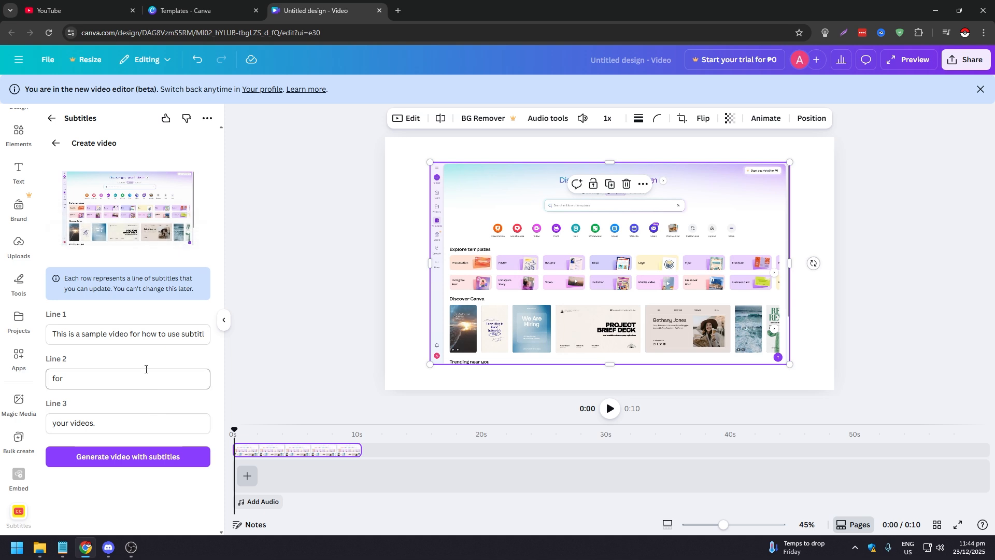
Play the video preview in short parts and check the Line 1 subtitle text against the spoken audio
{"action": "left_click", "coordinate": [58, 231]}
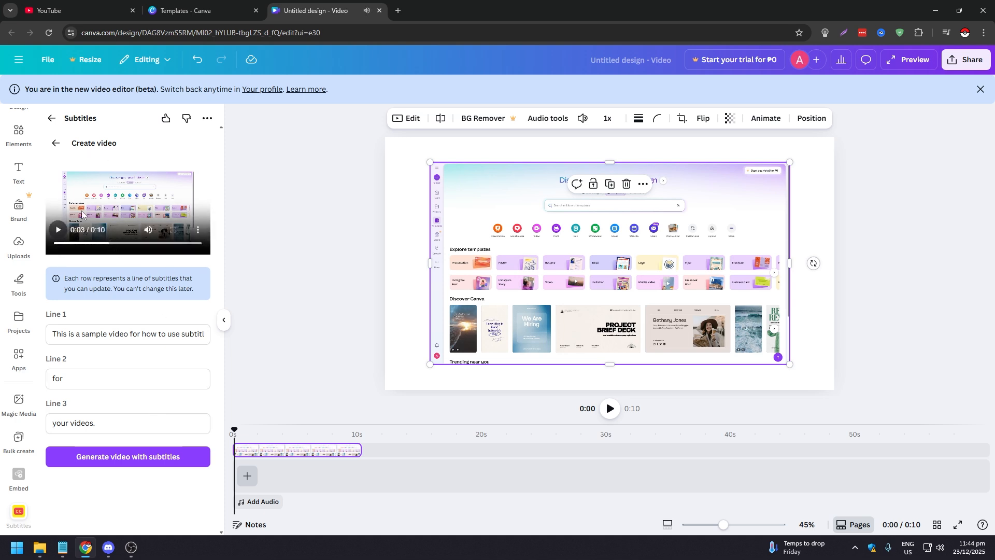
{"action": "left_click", "coordinate": [59, 232]}
{"action": "left_click", "coordinate": [60, 232]}
{"action": "left_click", "coordinate": [52, 333]}
{"action": "left_click_drag", "start_coordinate": [193, 334], "coordinate": [6, 336]}
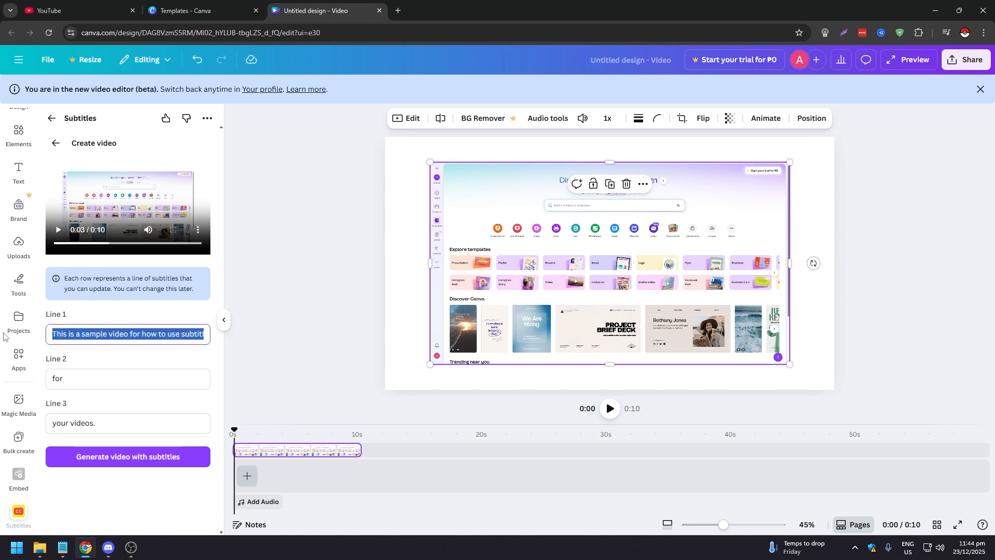
{"action": "left_click", "coordinate": [59, 334]}
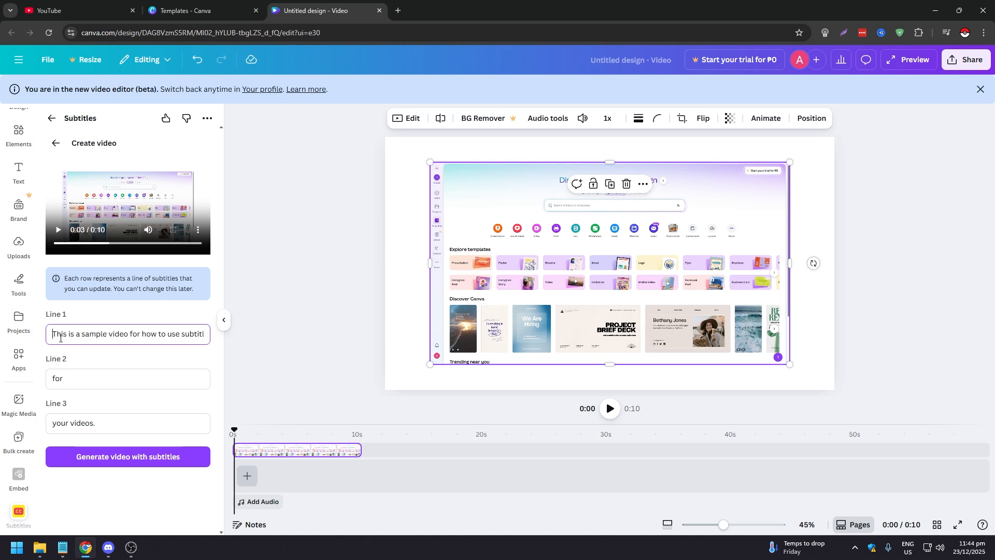
{"action": "left_click", "coordinate": [59, 231]}
{"action": "left_click", "coordinate": [58, 334]}
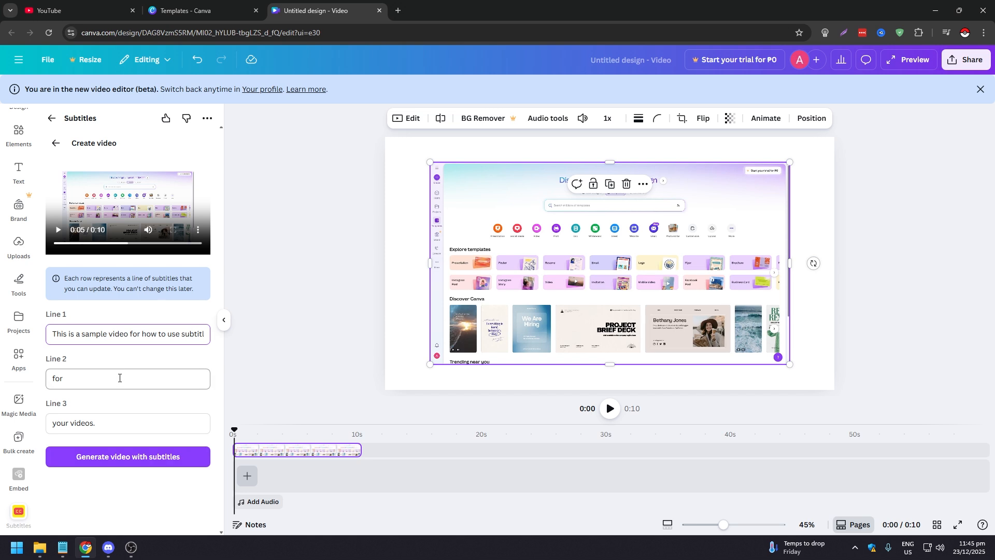
Generate the video with subtitles and preview the newest completed result in the history
{"action": "left_click", "coordinate": [136, 461]}
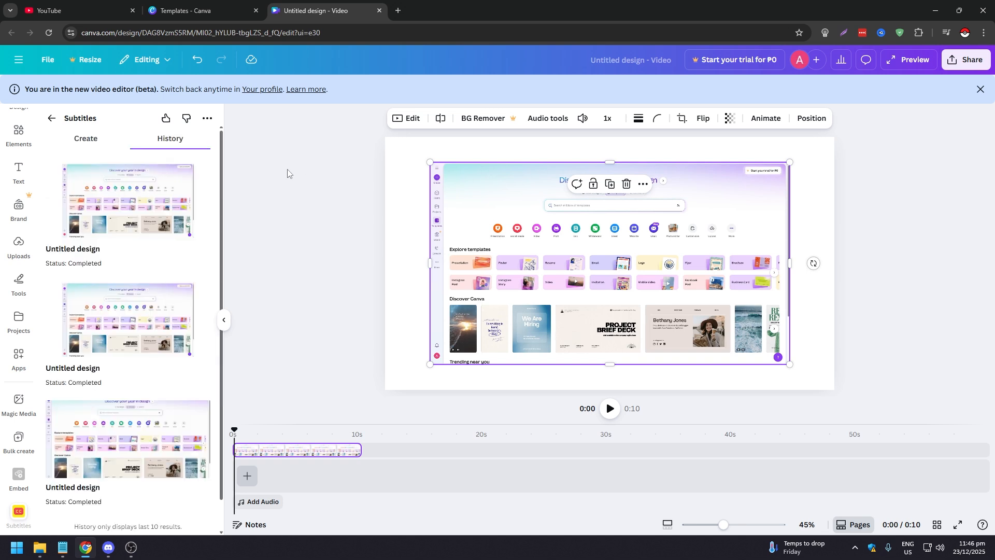
{"action": "left_click", "coordinate": [146, 196]}
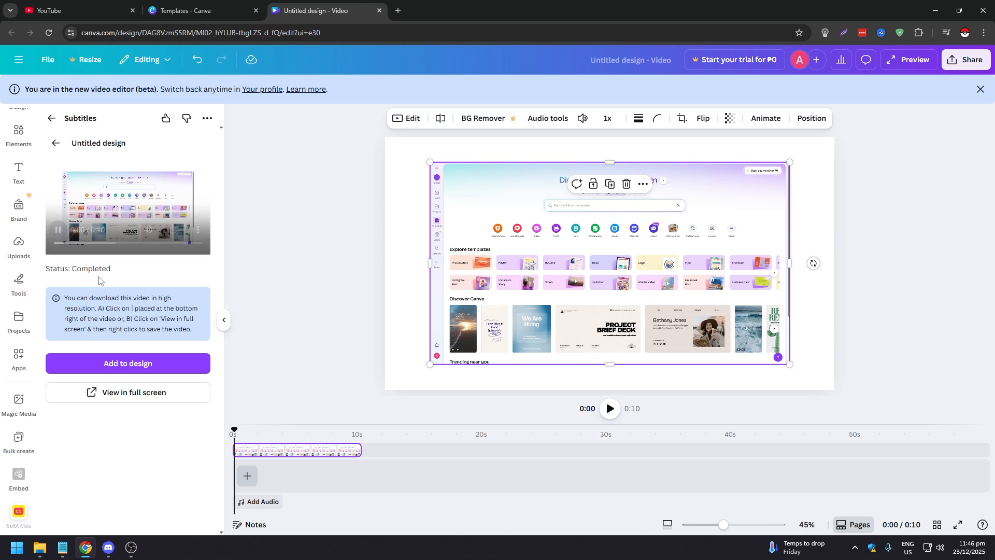
{"action": "left_click", "coordinate": [143, 210]}
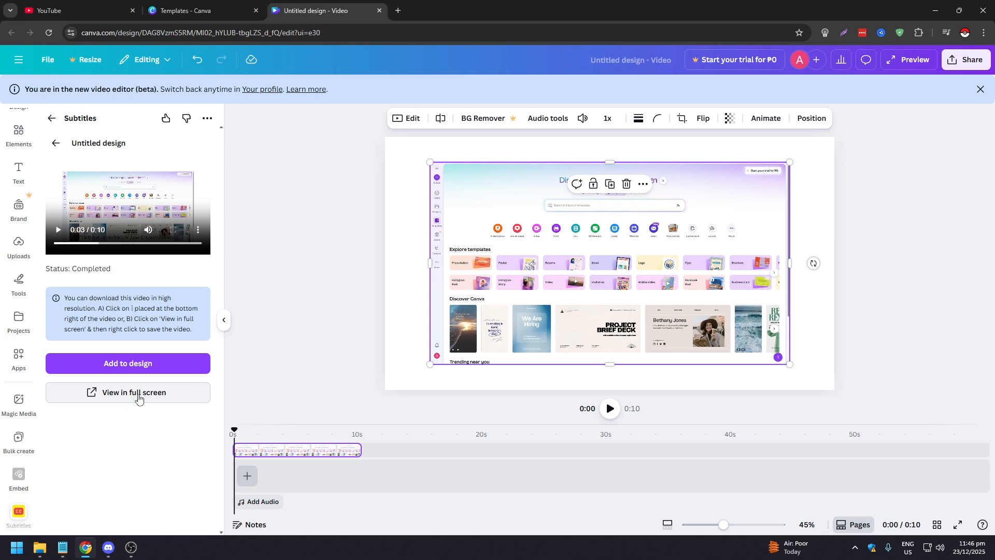
Open the subtitled video in full screen in a new tab, allow leaving Canva, and pause its playback
{"action": "left_click", "coordinate": [138, 397]}
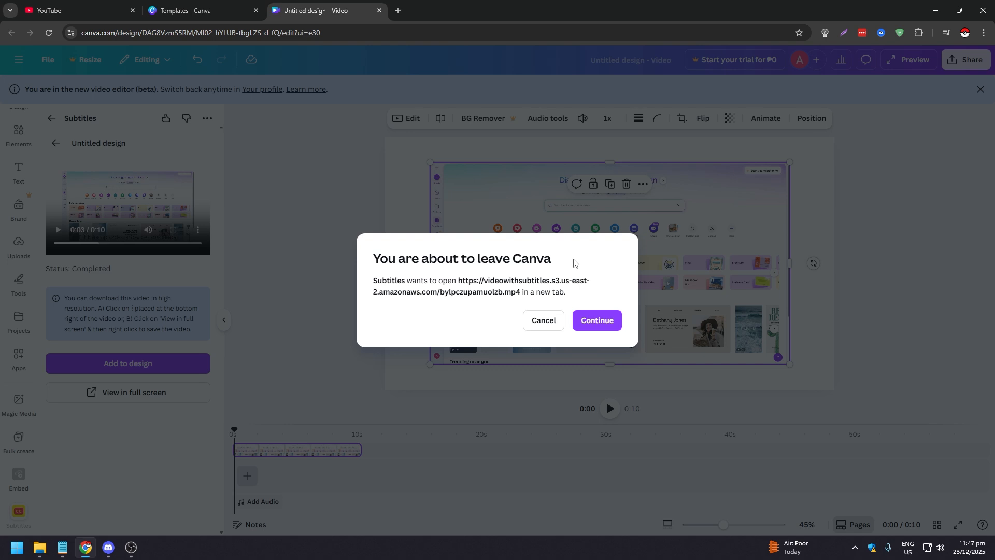
{"action": "left_click", "coordinate": [601, 323]}
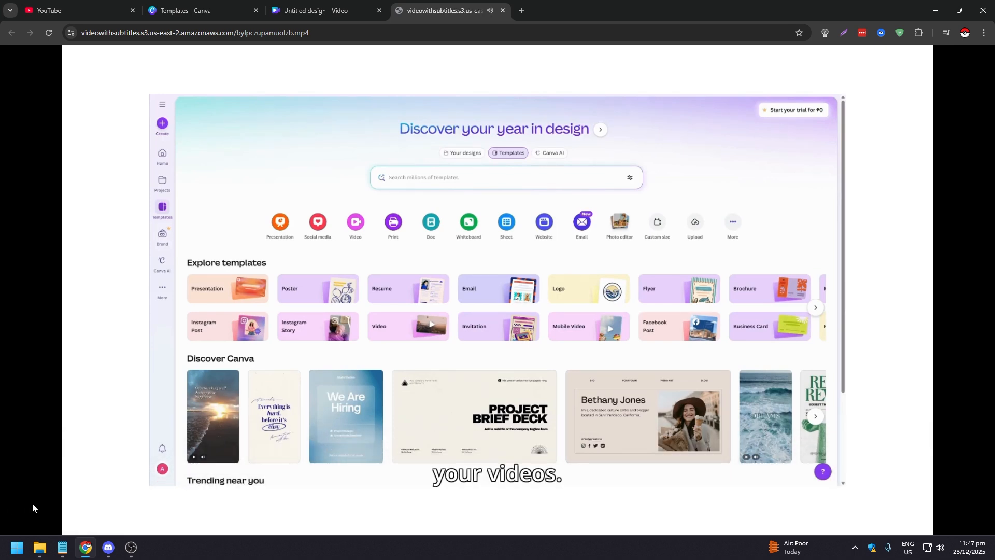
{"action": "left_click", "coordinate": [86, 510]}
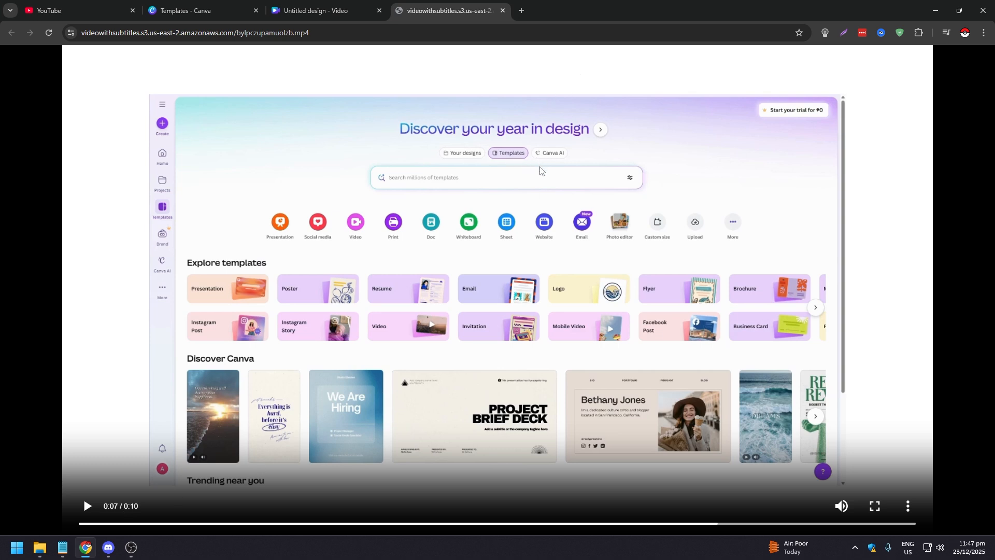
Save the subtitled video to the Downloads folder as an MP4 video
{"action": "right_click", "coordinate": [628, 187]}
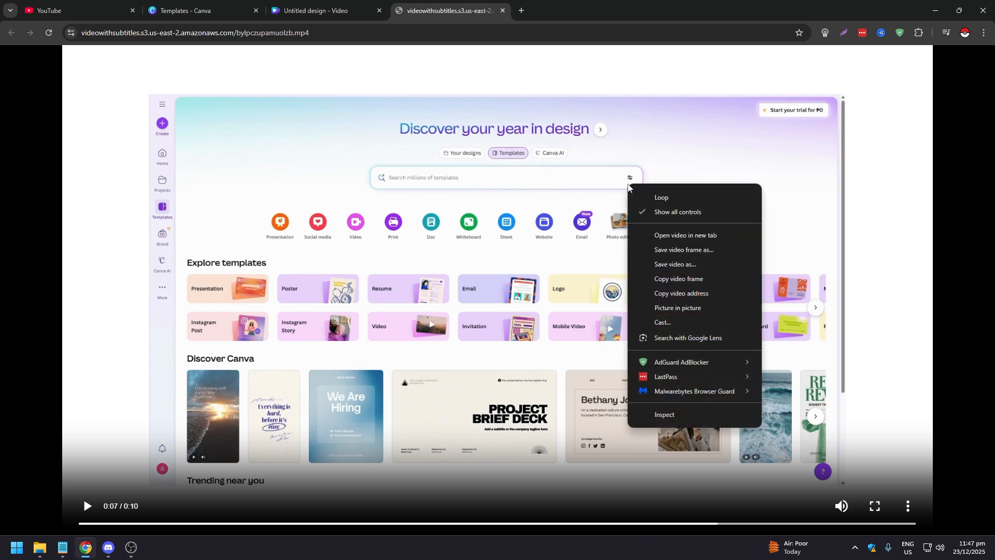
{"action": "left_click", "coordinate": [675, 265]}
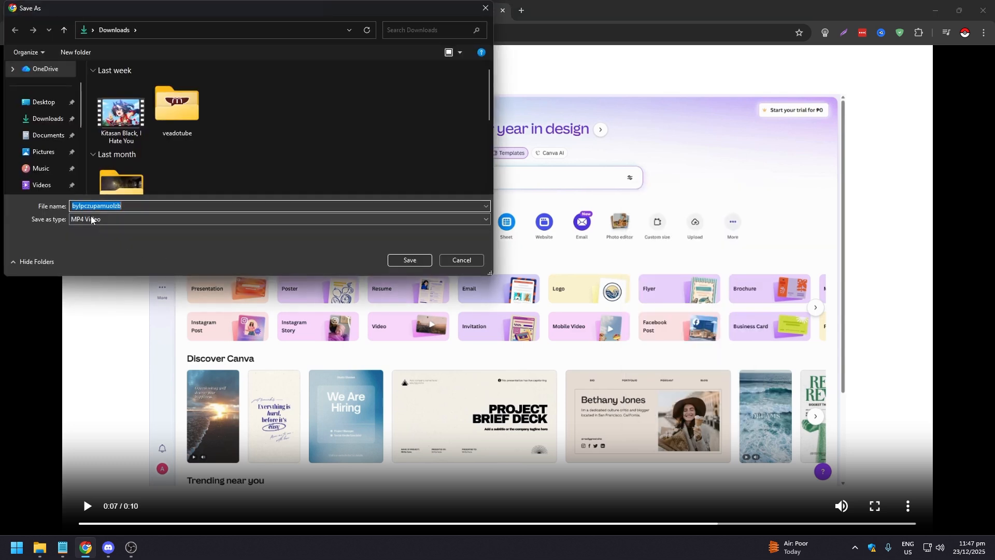